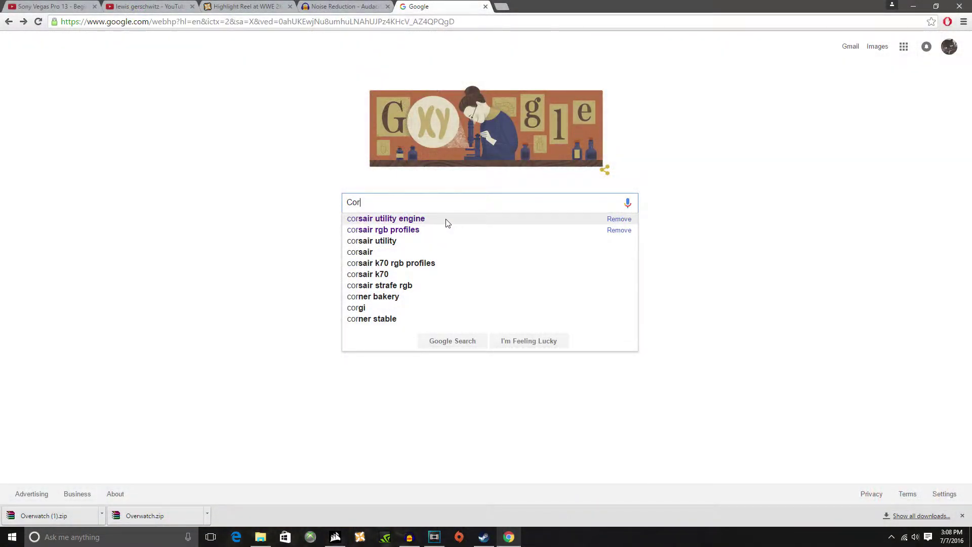
Step: Search Google for 'corsair utility engine', open Corsair Downloads, and filter to Gaming Keyboards
{"action": "left_click", "coordinate": [445, 219]}
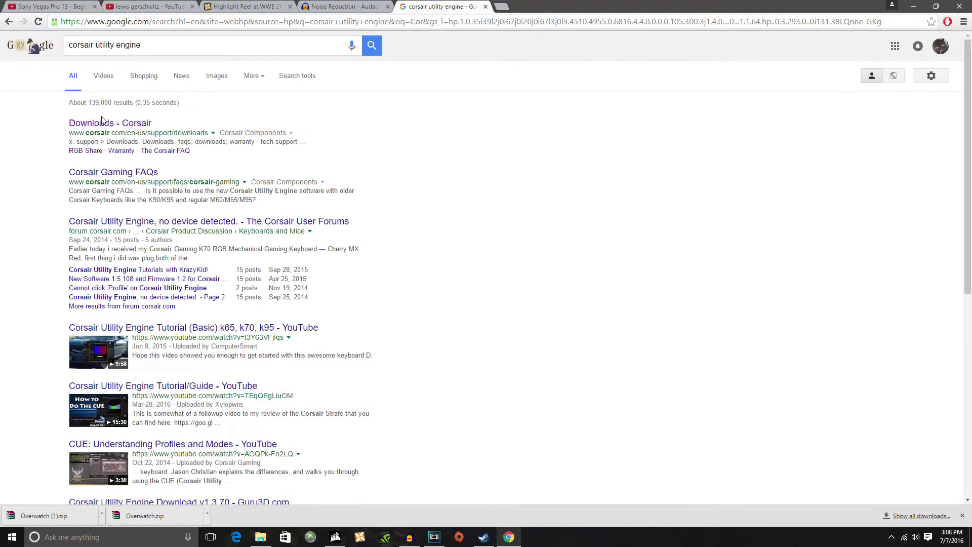
{"action": "left_click", "coordinate": [101, 123]}
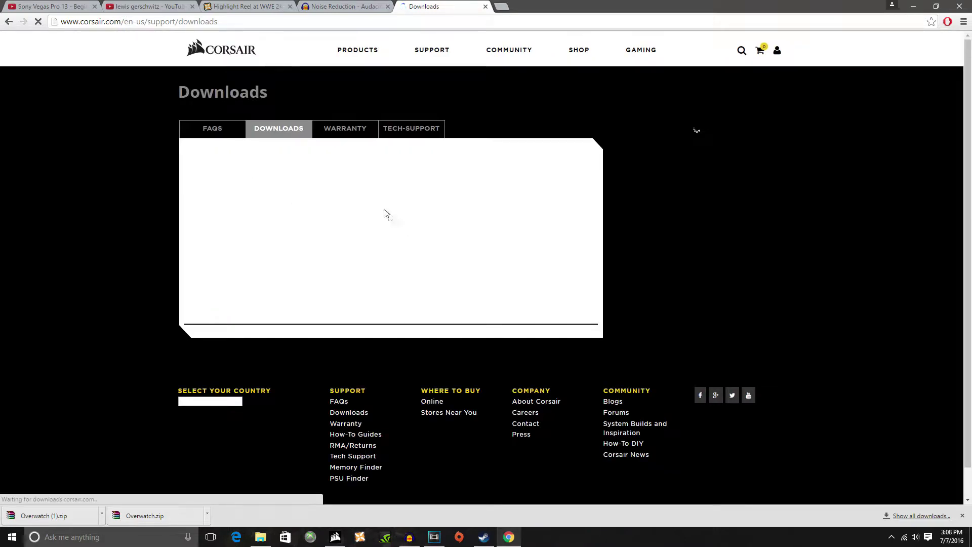
{"action": "left_click", "coordinate": [246, 193]}
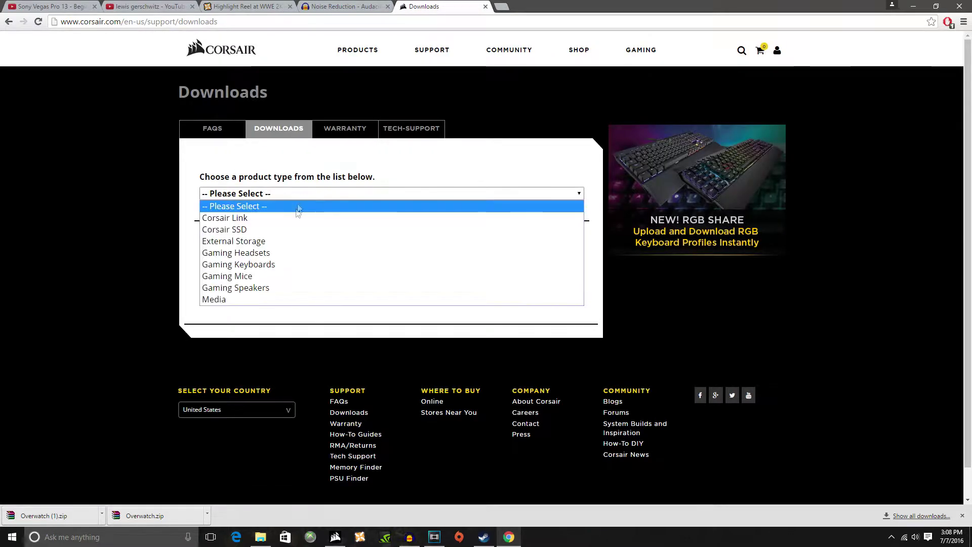
{"action": "left_click", "coordinate": [256, 264]}
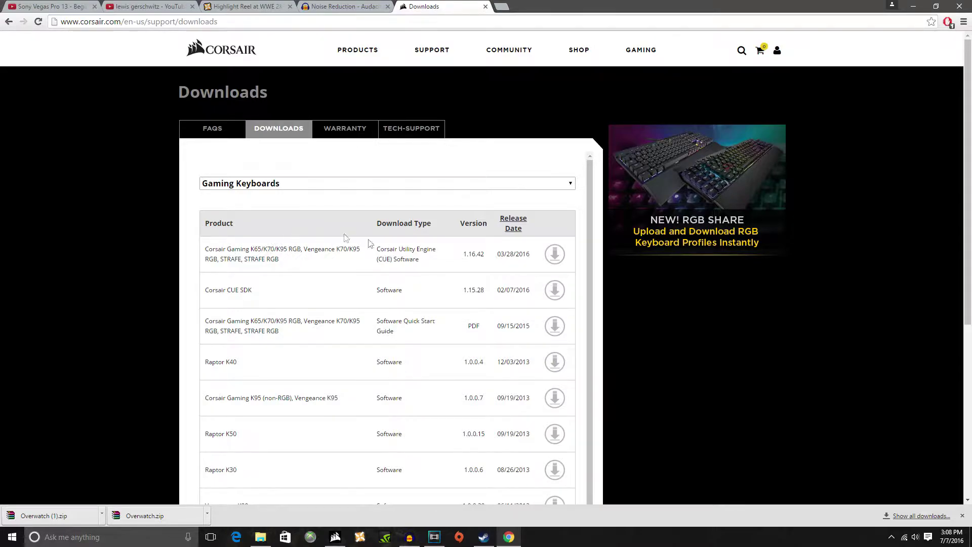
{"action": "type", "text": "rsa"}
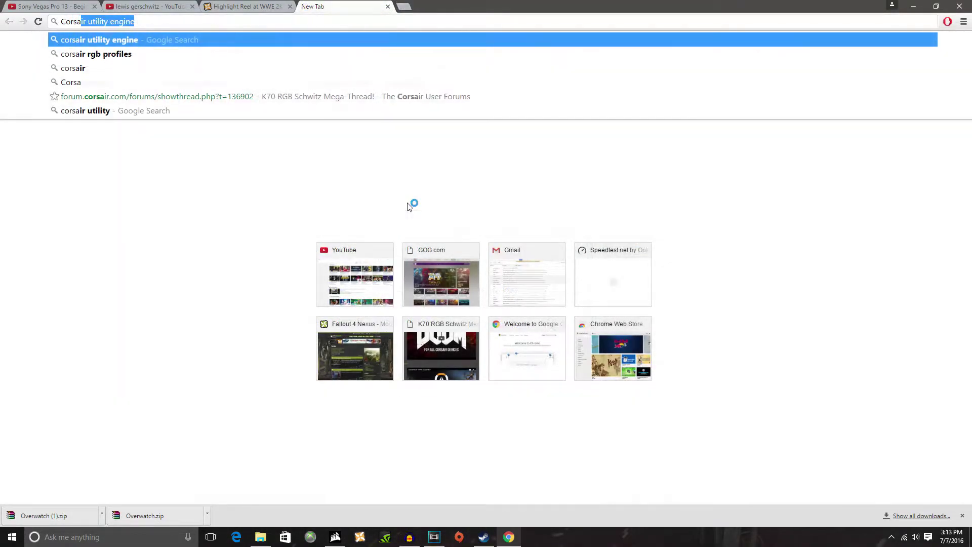
{"action": "type", "text": "ir RGB"}
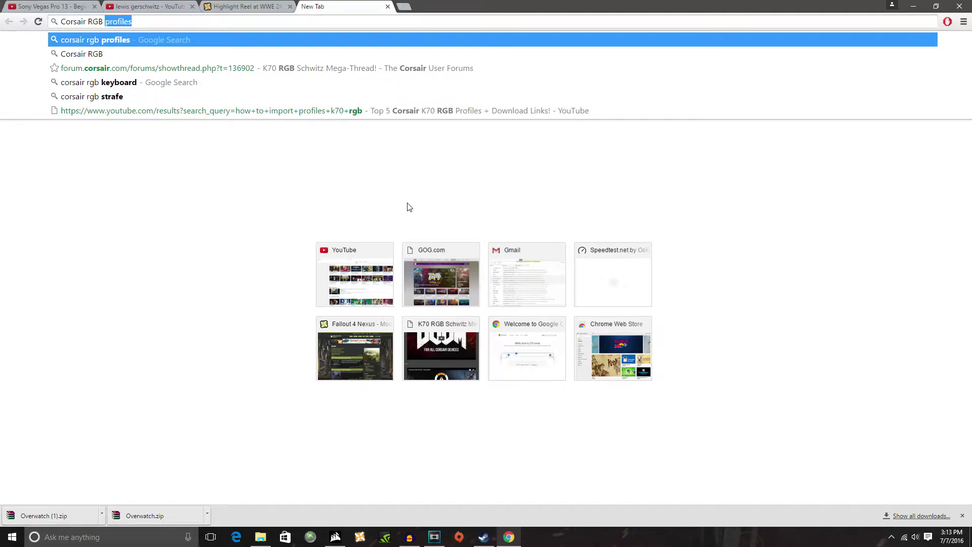
Step: Search 'corsair rgb profiles', open the RGB Profiles forum, and browse the K70 RGB mega-thread
{"action": "key", "text": "Return"}
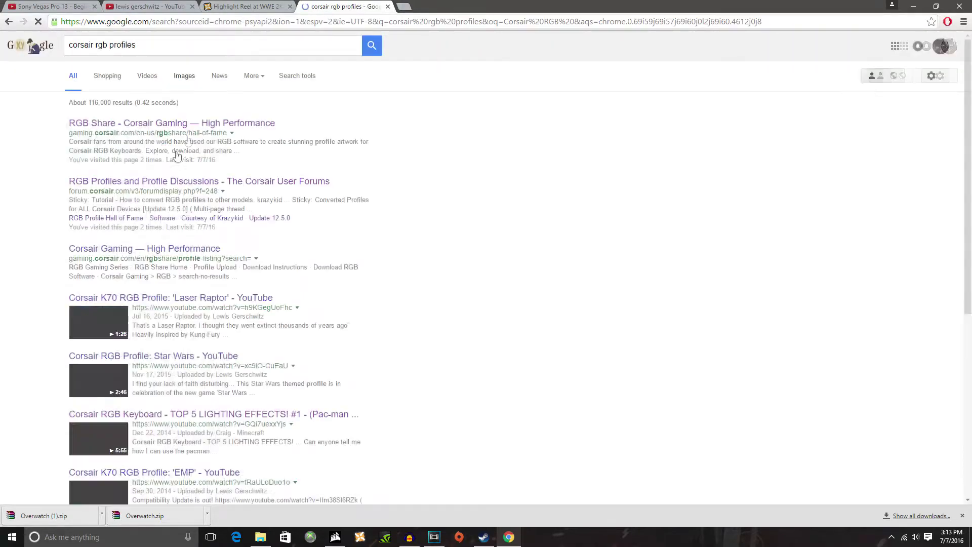
{"action": "left_click", "coordinate": [144, 182]}
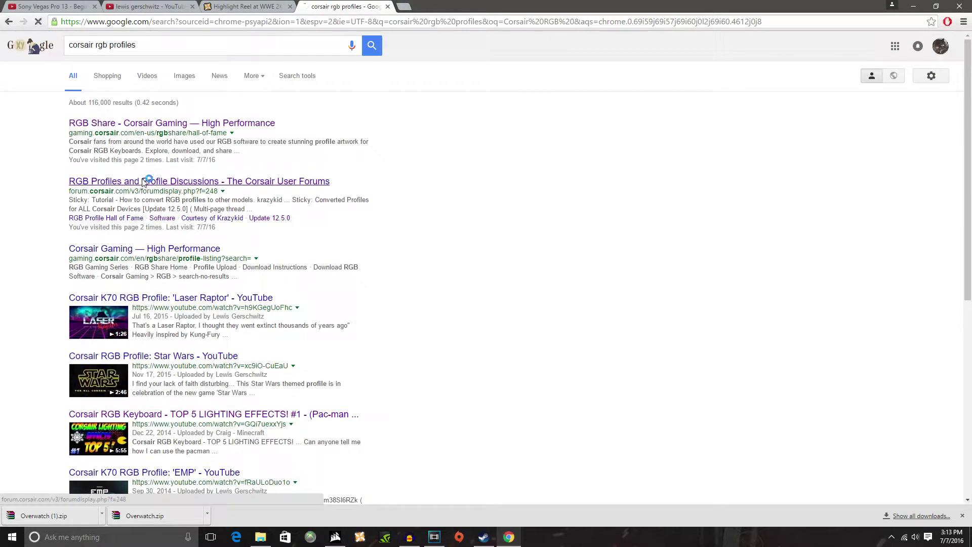
{"action": "scroll", "coordinate": [366, 324], "scroll_direction": "down", "scroll_amount": 4}
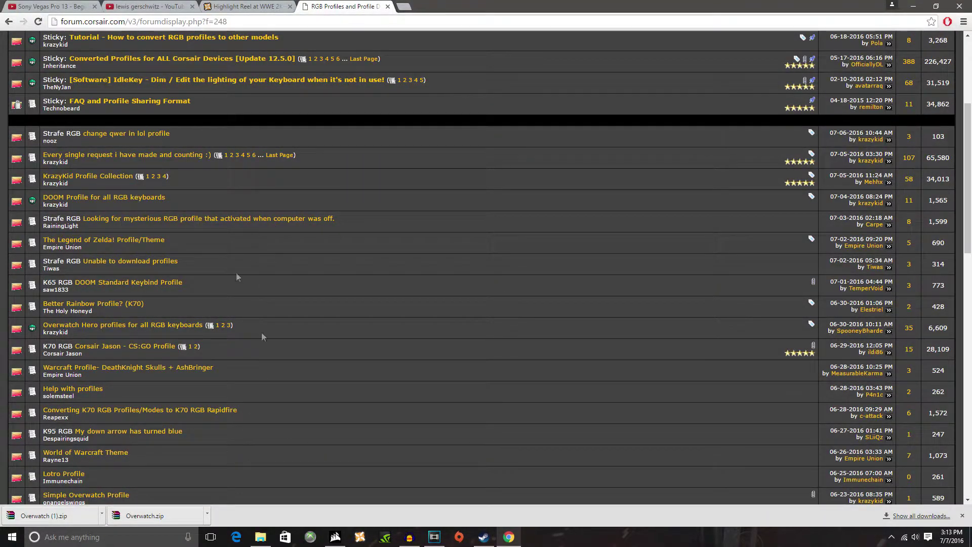
{"action": "scroll", "coordinate": [206, 206], "scroll_direction": "down", "scroll_amount": 4}
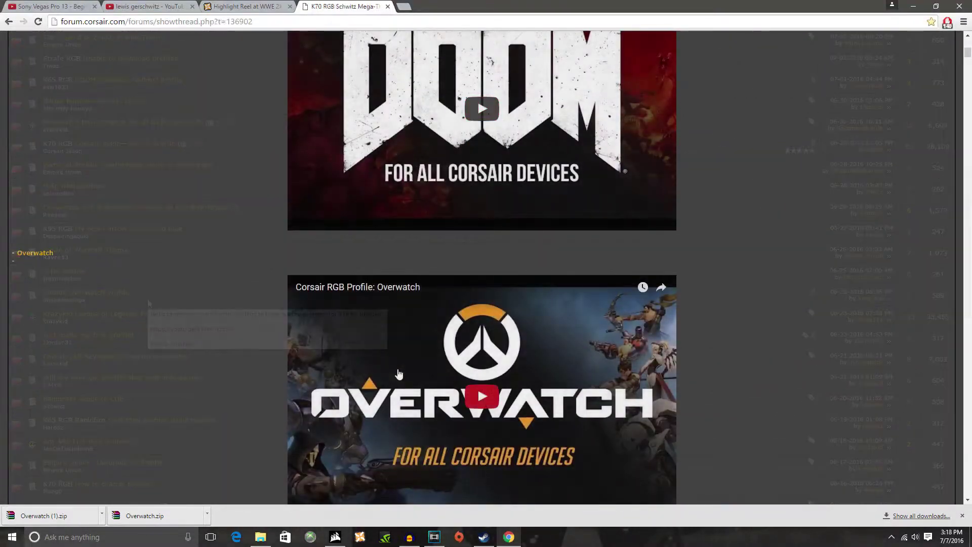
{"action": "scroll", "coordinate": [399, 374], "scroll_direction": "down", "scroll_amount": 18}
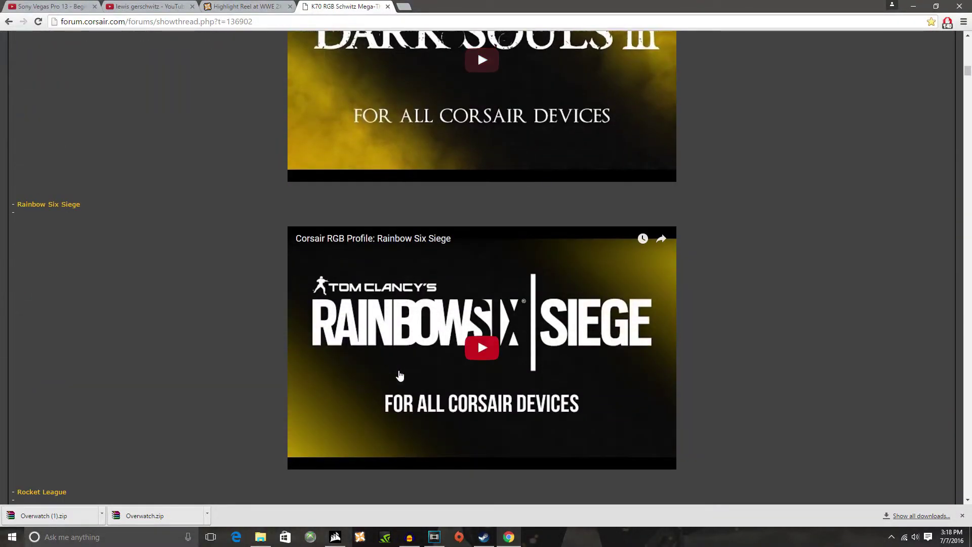
{"action": "scroll", "coordinate": [399, 375], "scroll_direction": "down", "scroll_amount": 17}
{"action": "scroll", "coordinate": [403, 378], "scroll_direction": "down", "scroll_amount": 17}
{"action": "scroll", "coordinate": [405, 381], "scroll_direction": "down", "scroll_amount": 17}
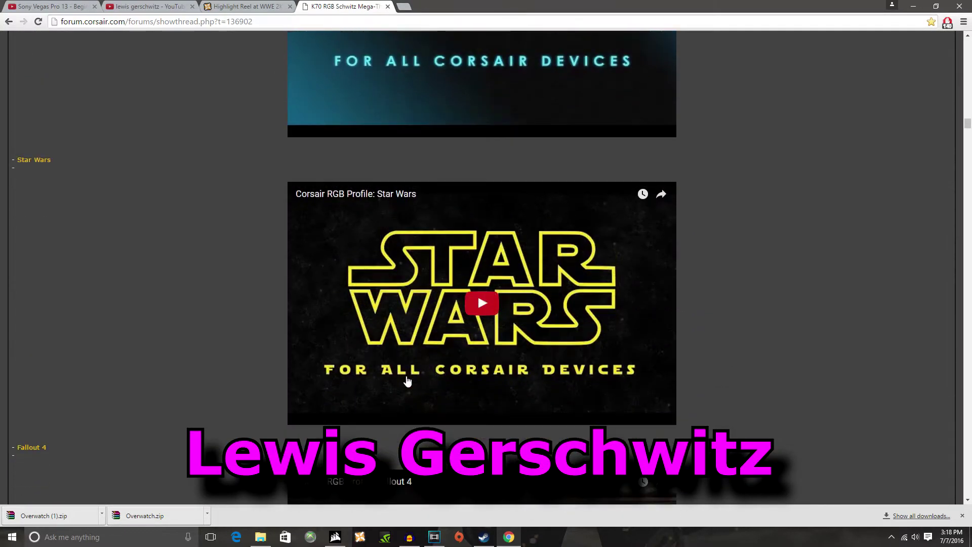
{"action": "scroll", "coordinate": [408, 381], "scroll_direction": "down", "scroll_amount": 13}
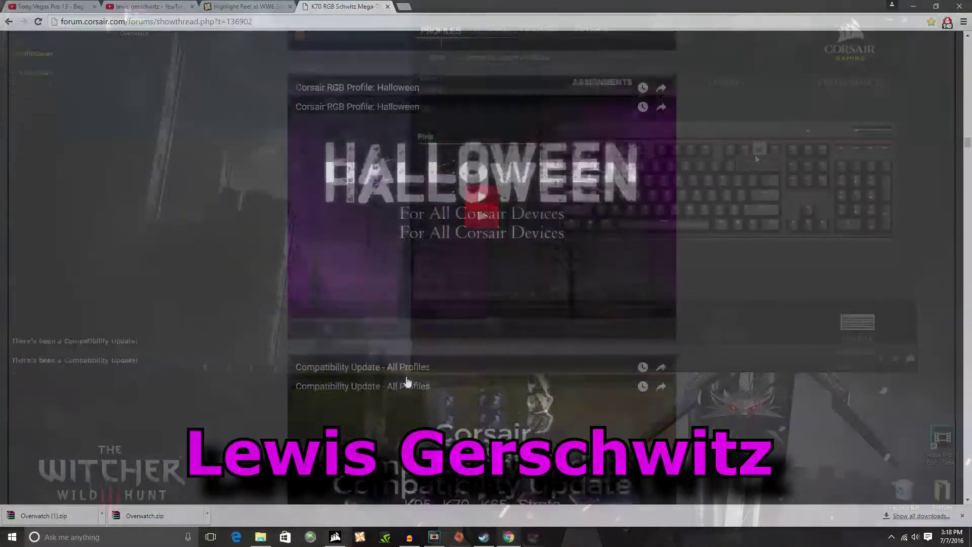
{"action": "scroll", "coordinate": [408, 381], "scroll_direction": "down", "scroll_amount": 8}
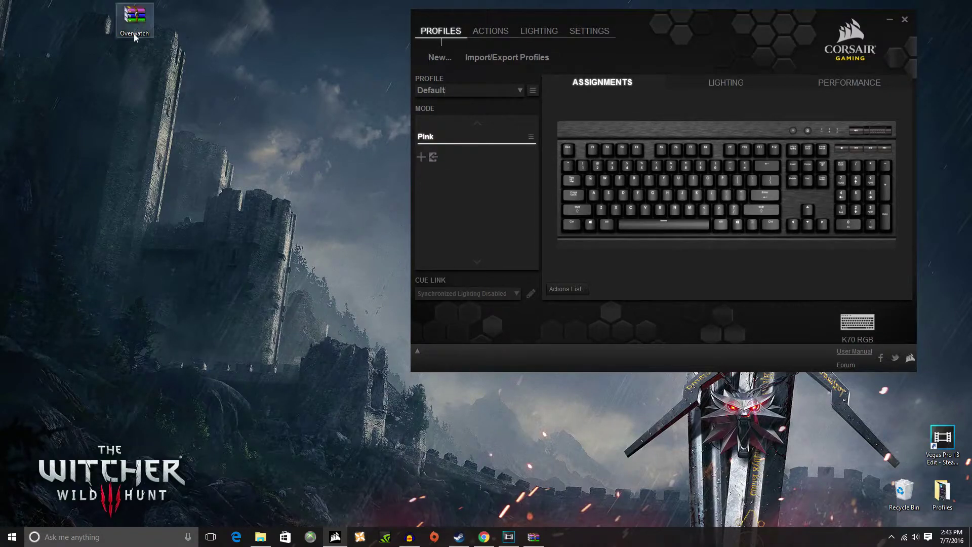
{"action": "left_click_drag", "start_coordinate": [141, 20], "coordinate": [103, 120]}
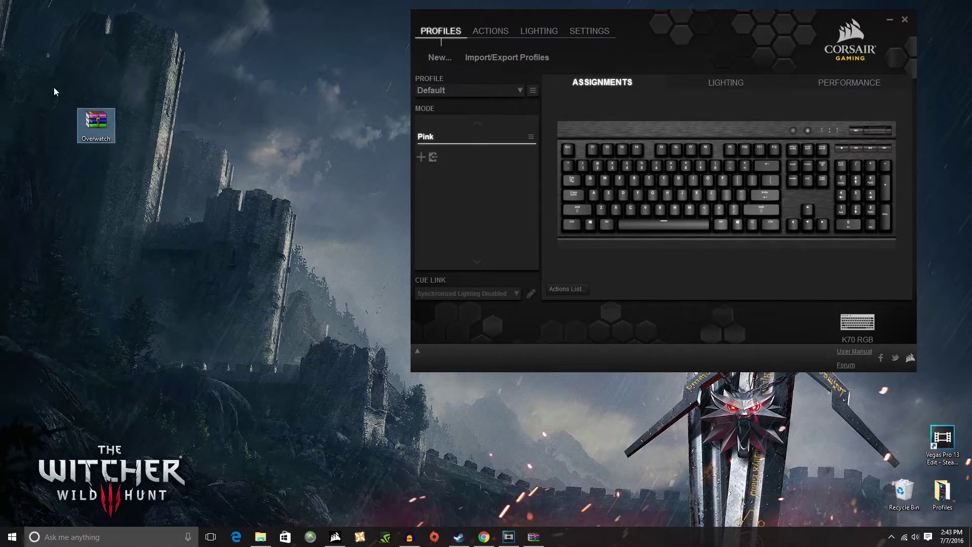
Step: Open Overwatch.zip in WinRAR, drag Overwatch.prf to the desktop, and close WinRAR
{"action": "double_click", "coordinate": [95, 127]}
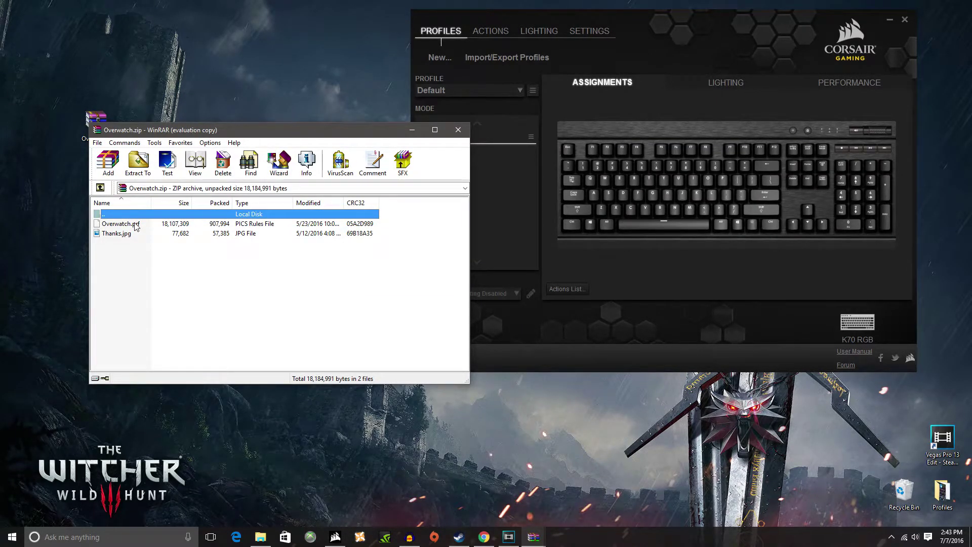
{"action": "left_click_drag", "start_coordinate": [136, 229], "coordinate": [175, 71]}
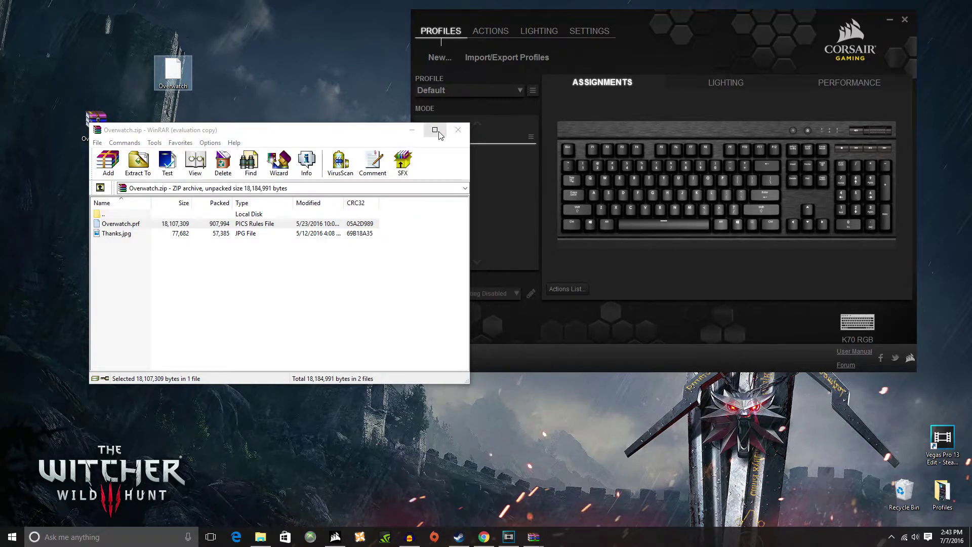
{"action": "left_click", "coordinate": [457, 129]}
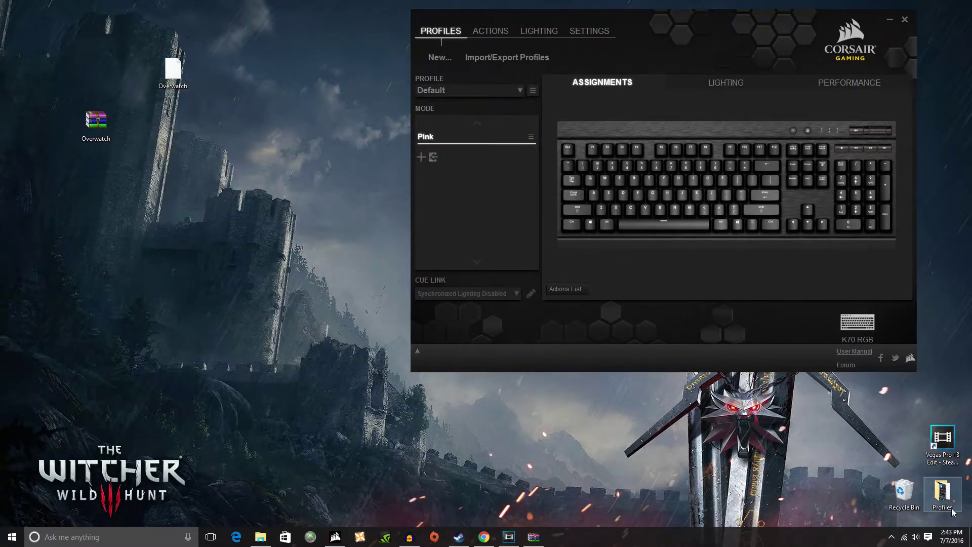
Step: Move the Profiles folder from the bottom right to the top of the desktop
{"action": "left_click_drag", "start_coordinate": [942, 491], "coordinate": [290, 187]}
{"action": "left_click_drag", "start_coordinate": [260, 102], "coordinate": [262, 70]}
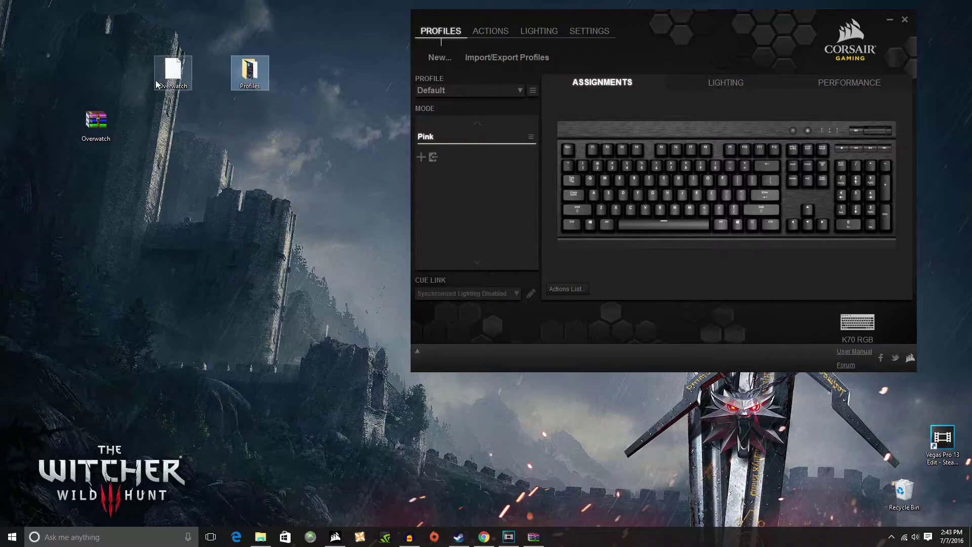
{"action": "right_click", "coordinate": [227, 162]}
{"action": "mouse_move", "coordinate": [273, 274]}
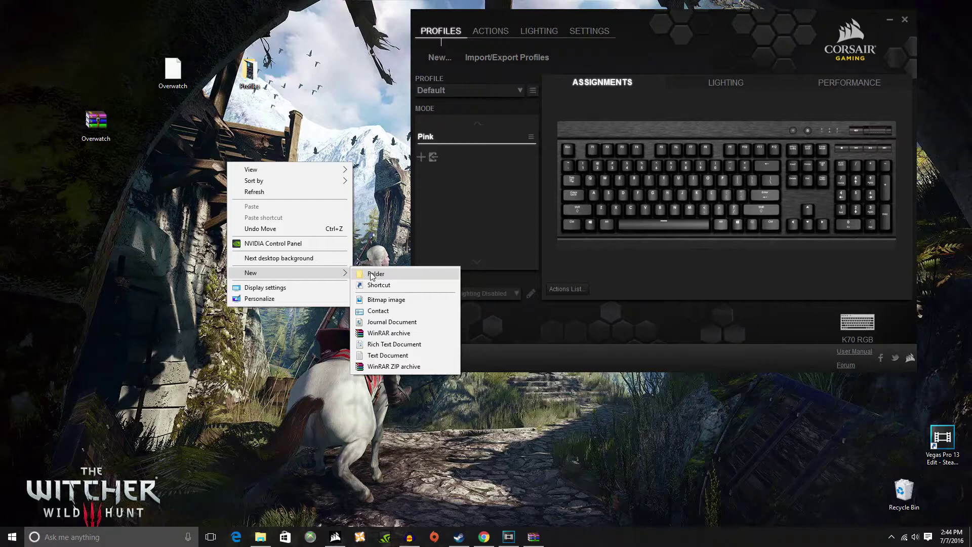
{"action": "left_click", "coordinate": [93, 131]}
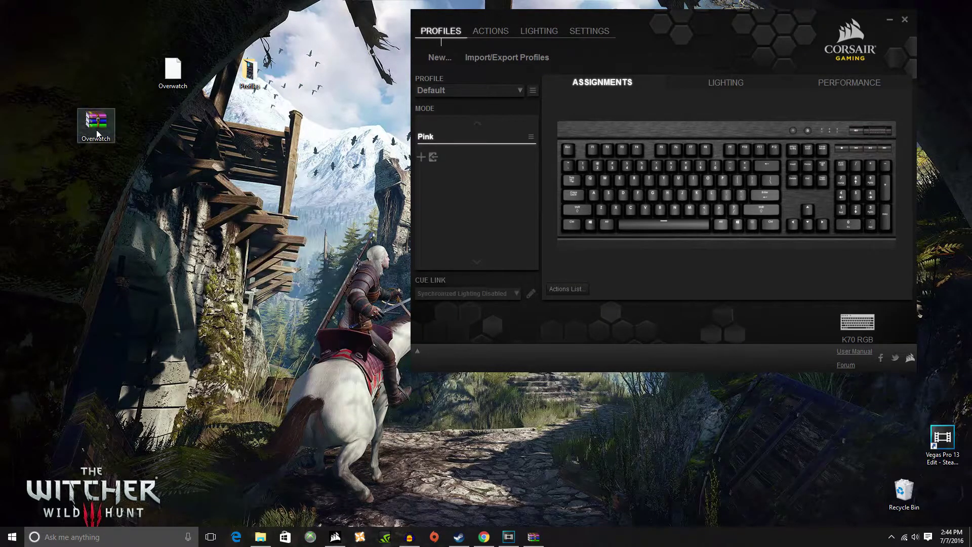
Step: Nudge the Overwatch archive icon slightly right and select it on the desktop
{"action": "left_click_drag", "start_coordinate": [99, 128], "coordinate": [127, 127]}
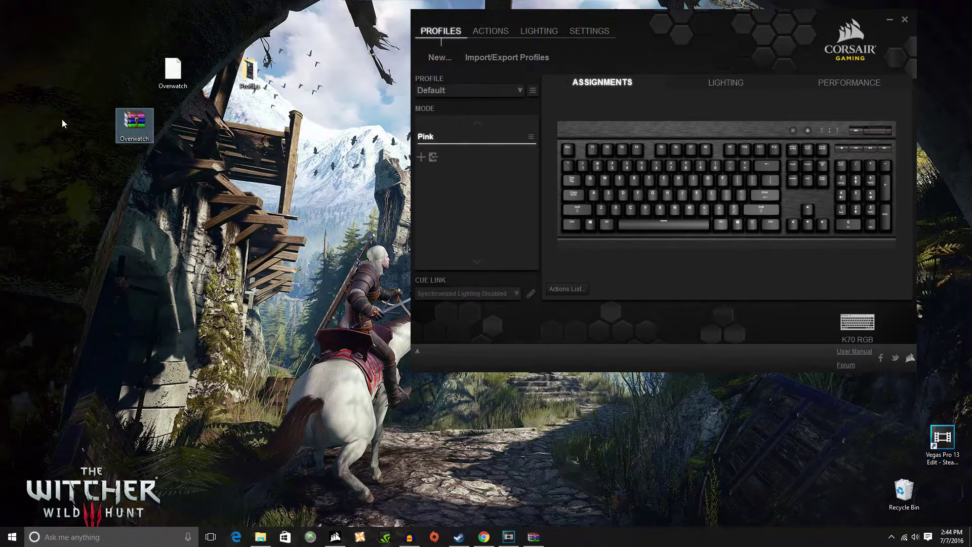
{"action": "left_click_drag", "start_coordinate": [94, 99], "coordinate": [184, 171]}
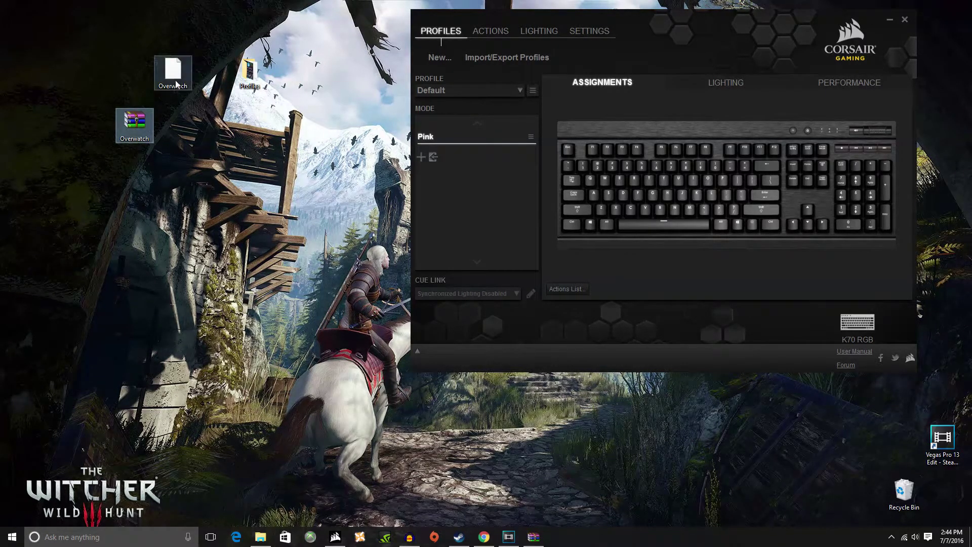
{"action": "left_click", "coordinate": [511, 60]}
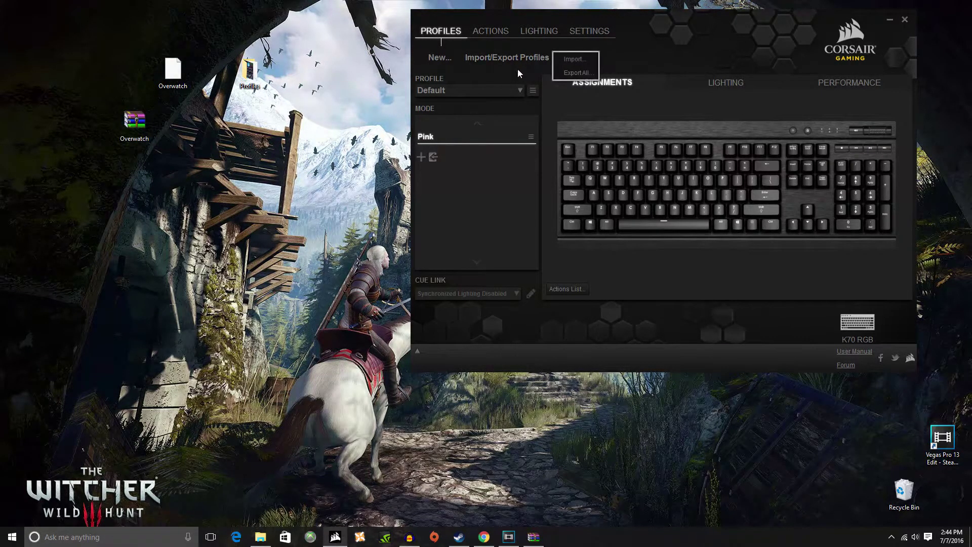
Step: Start a profile import, browse up from Profiles to Desktop, then close the dialog
{"action": "left_click", "coordinate": [574, 60]}
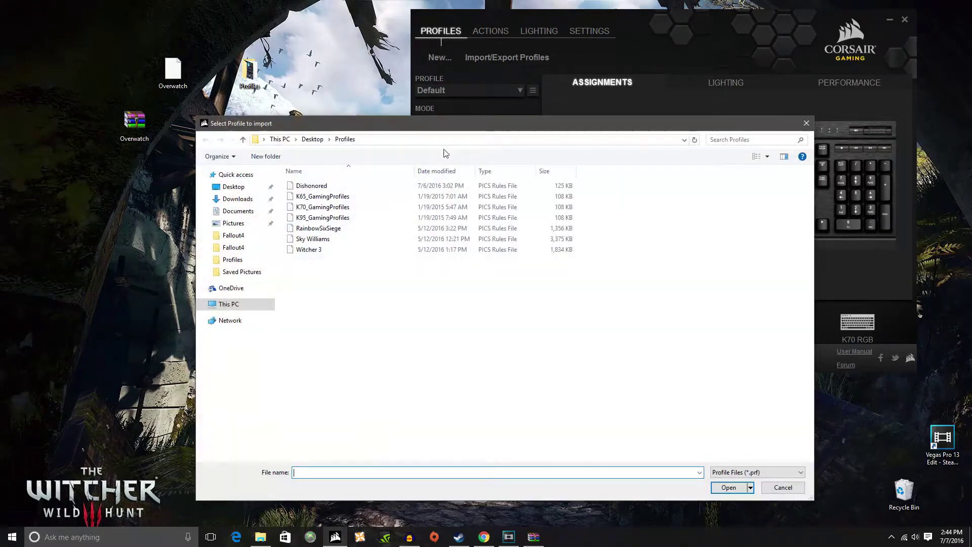
{"action": "left_click", "coordinate": [318, 141]}
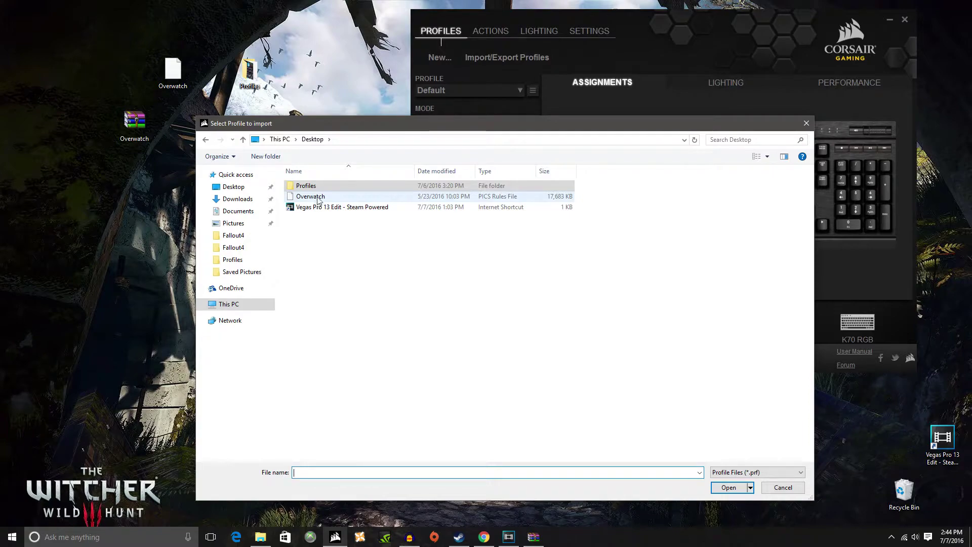
{"action": "left_click", "coordinate": [807, 123]}
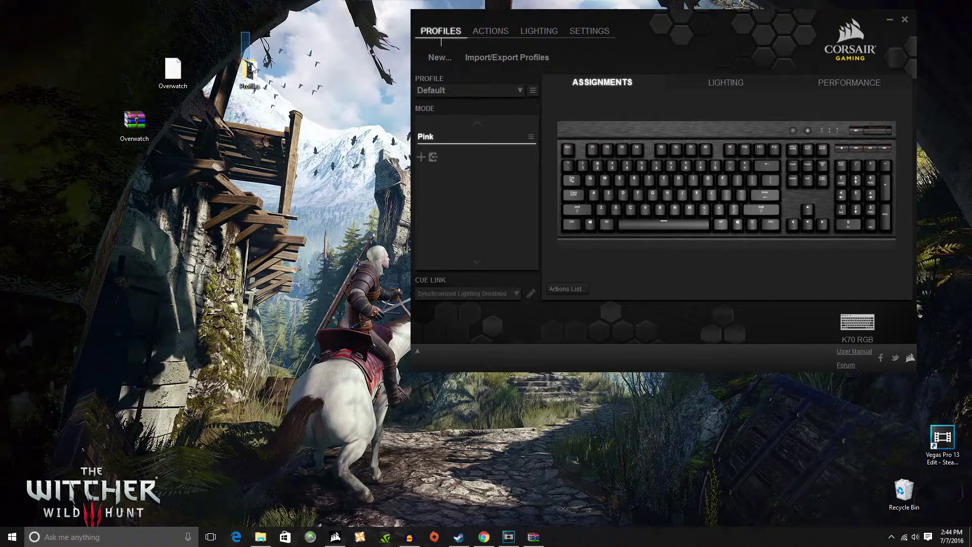
Step: Drag the Overwatch profile file into the desktop Profiles folder and reopen import/export options
{"action": "left_click_drag", "start_coordinate": [284, 34], "coordinate": [242, 125]}
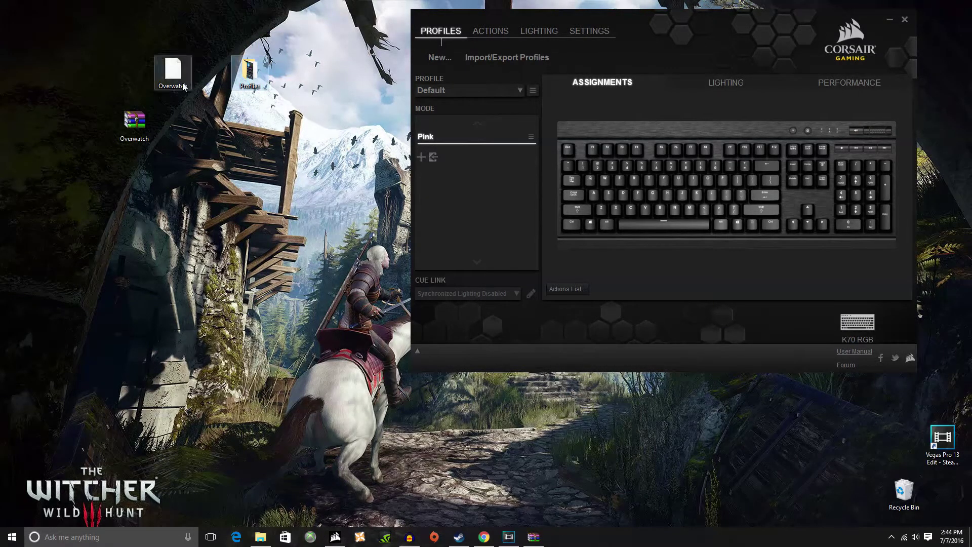
{"action": "left_click_drag", "start_coordinate": [172, 75], "coordinate": [252, 81]}
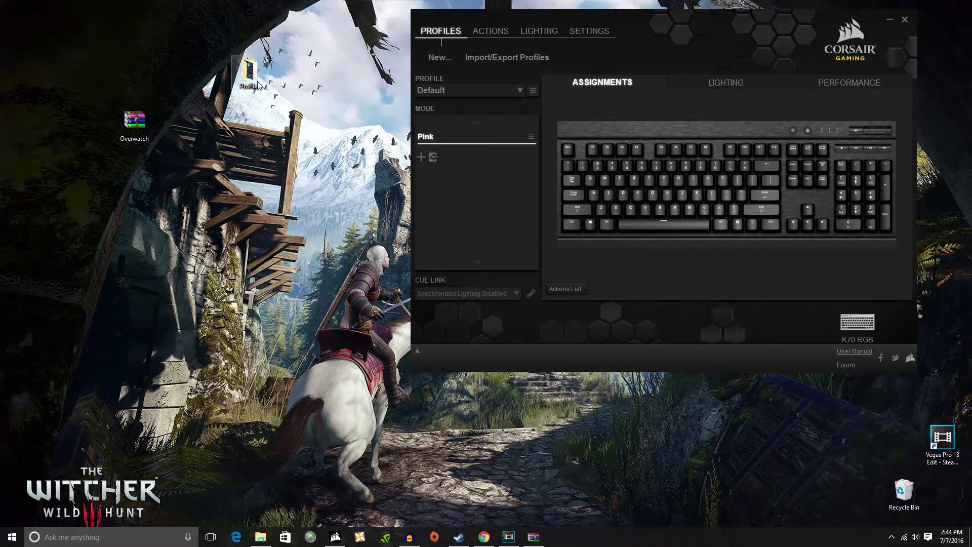
{"action": "left_click", "coordinate": [497, 59]}
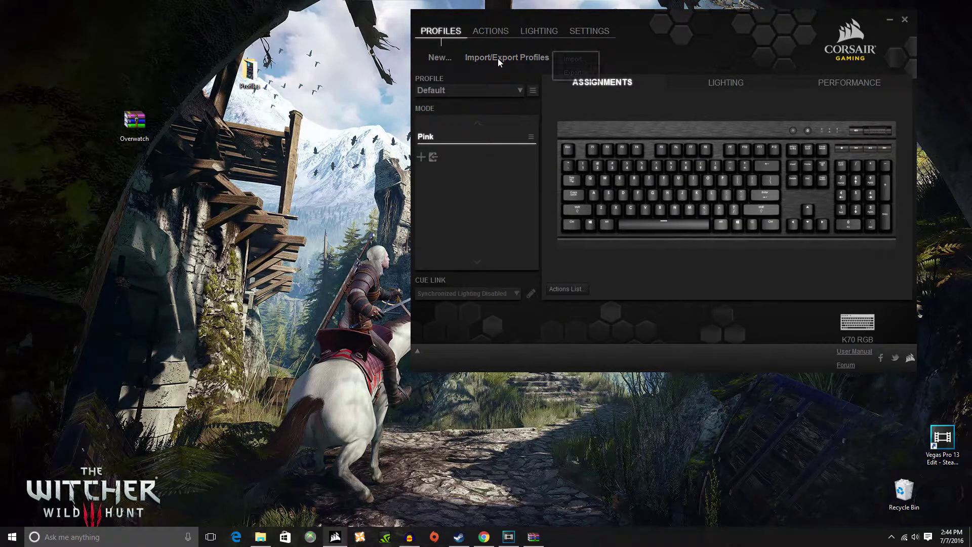
Step: Import the Overwatch file from the Profiles folder and open the Profile dropdown
{"action": "left_click", "coordinate": [586, 62]}
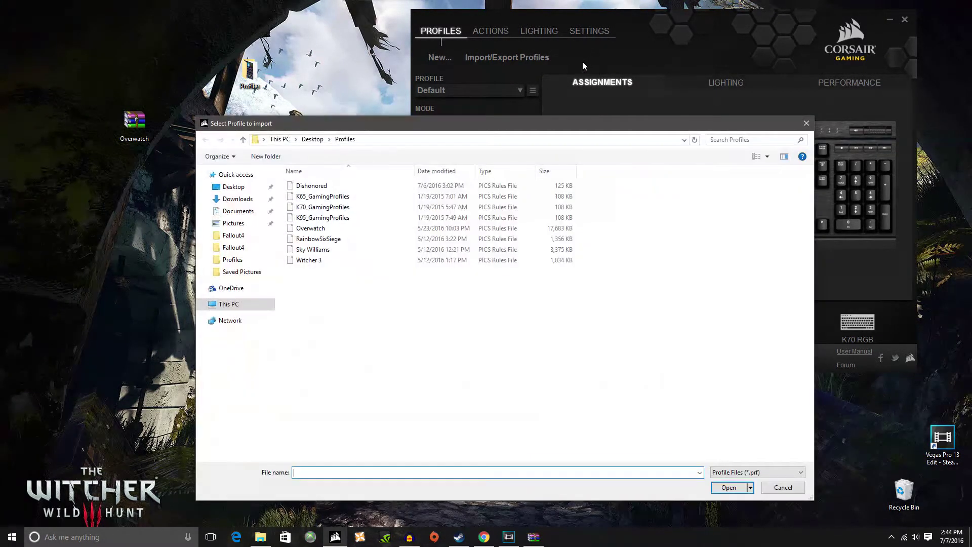
{"action": "double_click", "coordinate": [347, 229]}
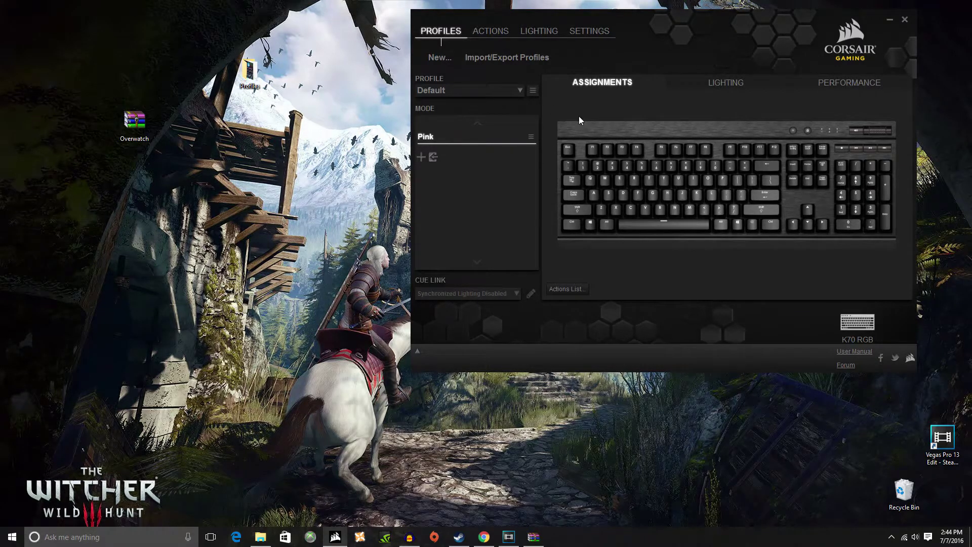
{"action": "left_click", "coordinate": [518, 93]}
Step: Activate the Overwatch profile and show lighting for its Logo, GameKeys and Genji modes
{"action": "left_click", "coordinate": [517, 88]}
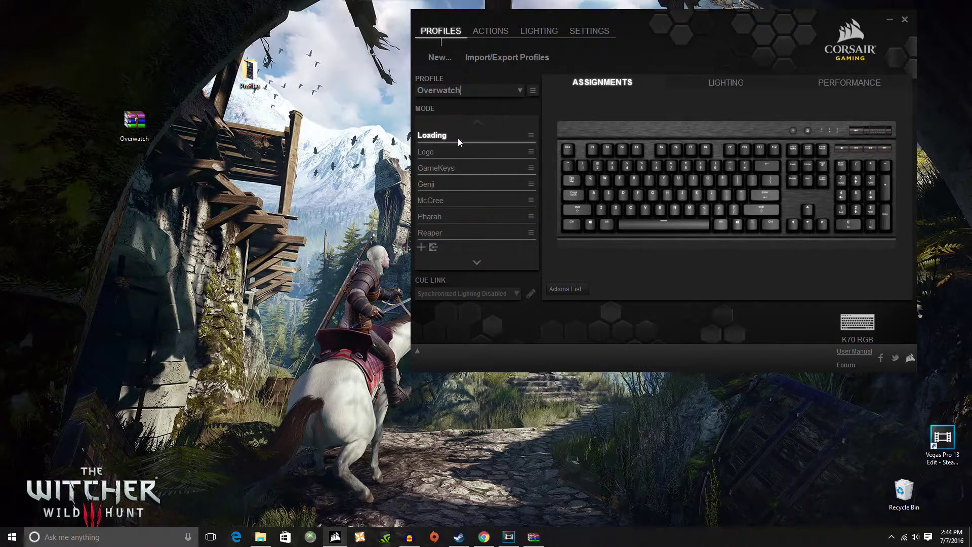
{"action": "left_click", "coordinate": [719, 92]}
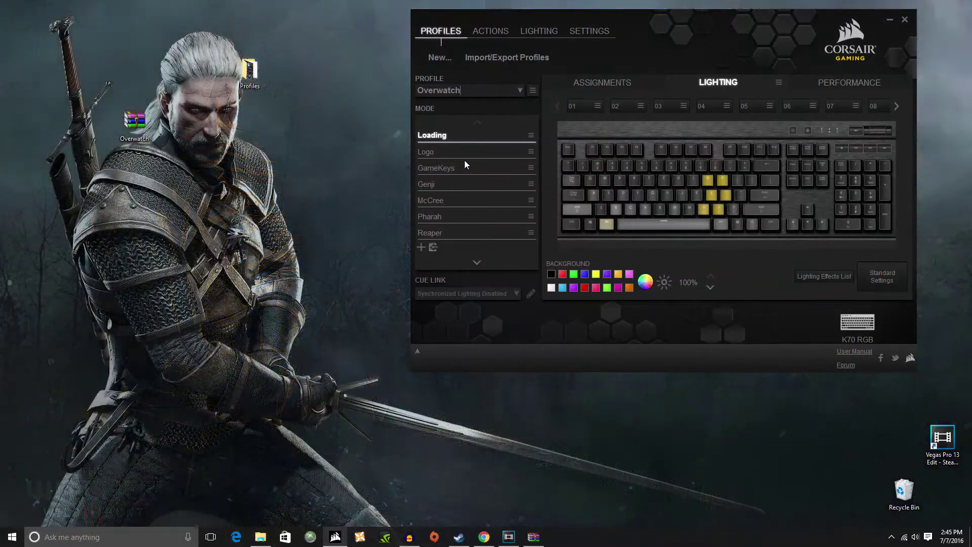
{"action": "left_click", "coordinate": [470, 151]}
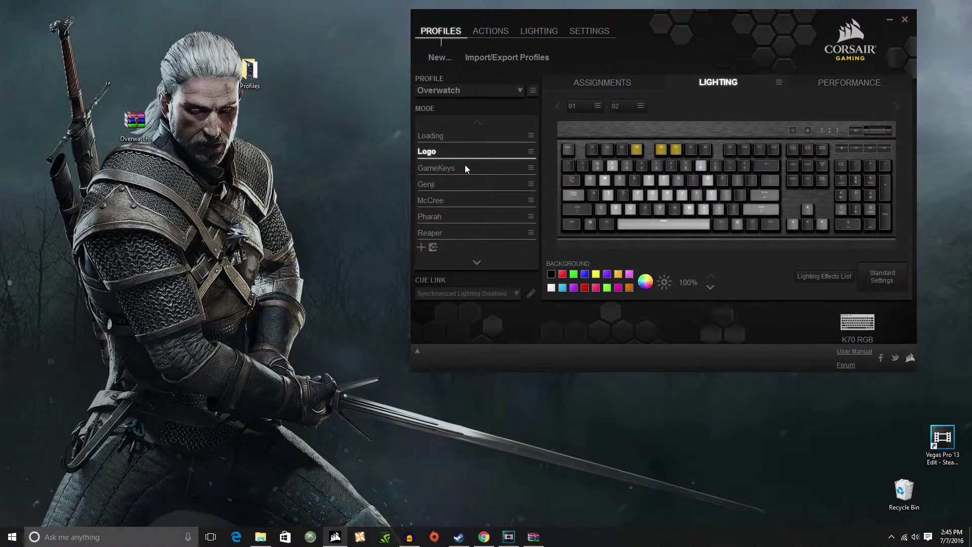
{"action": "left_click", "coordinate": [467, 169]}
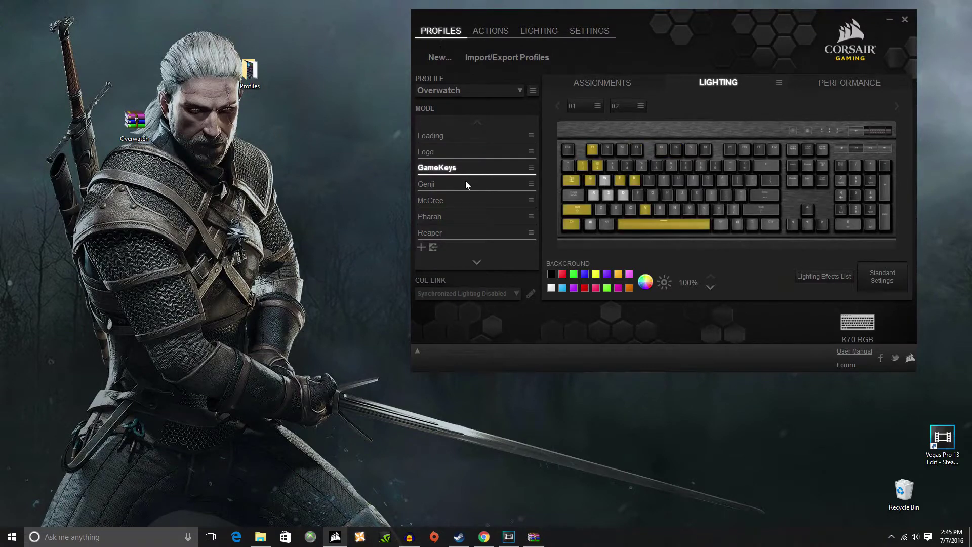
{"action": "left_click", "coordinate": [465, 182]}
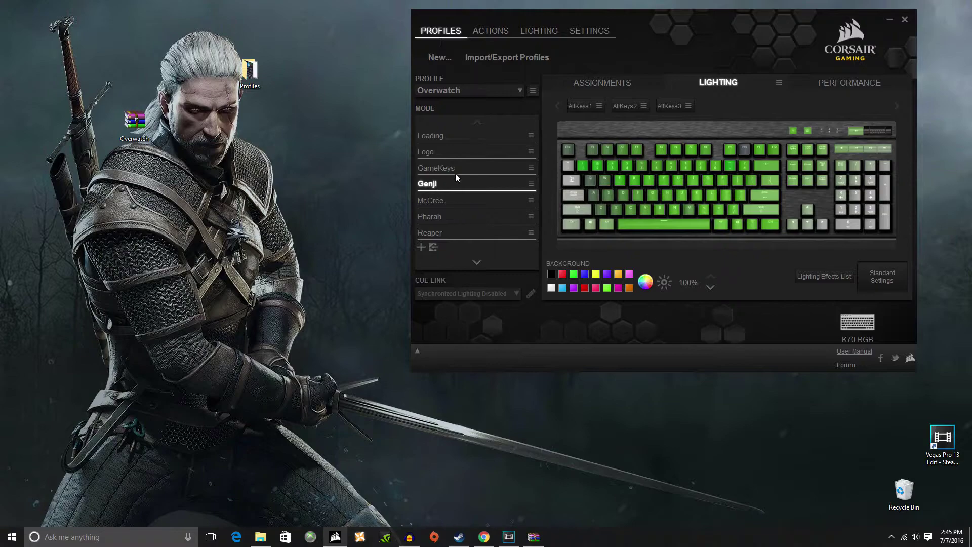
Step: Preview McCree, Champion Picker and Soldier 76 mode lighting, then return to Loading
{"action": "left_click", "coordinate": [450, 202]}
{"action": "scroll", "coordinate": [440, 208], "scroll_direction": "down", "scroll_amount": 6}
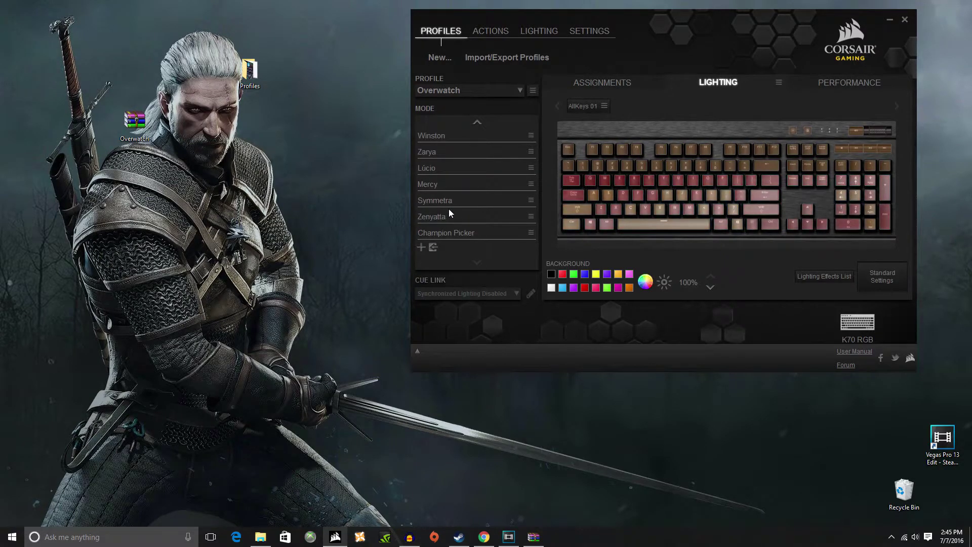
{"action": "left_click", "coordinate": [473, 233]}
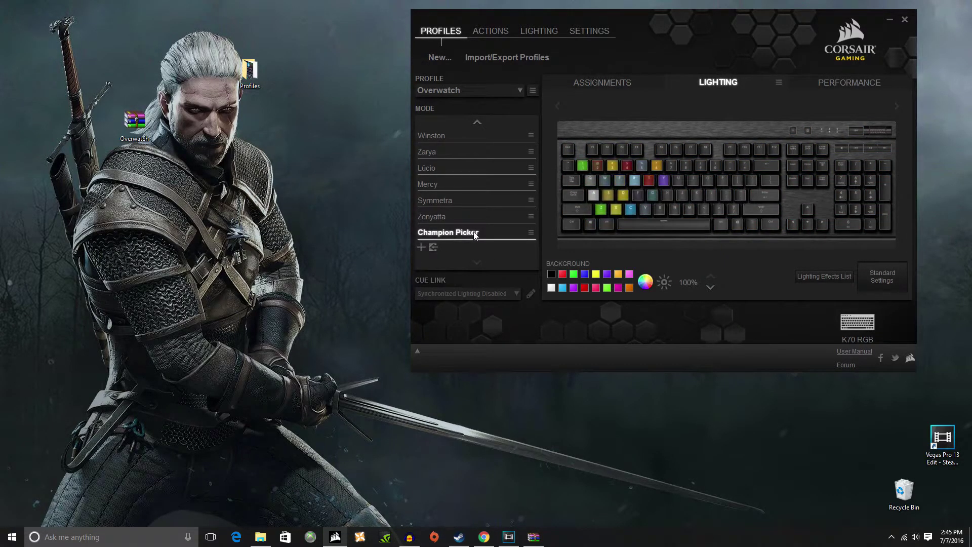
{"action": "scroll", "coordinate": [476, 226], "scroll_direction": "up", "scroll_amount": 5}
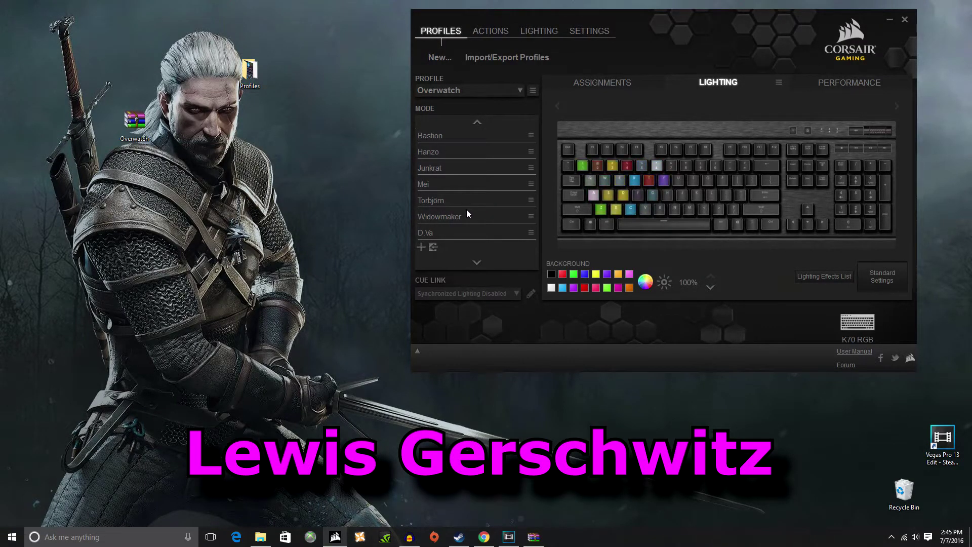
{"action": "scroll", "coordinate": [467, 210], "scroll_direction": "up", "scroll_amount": 6}
{"action": "left_click", "coordinate": [451, 202]}
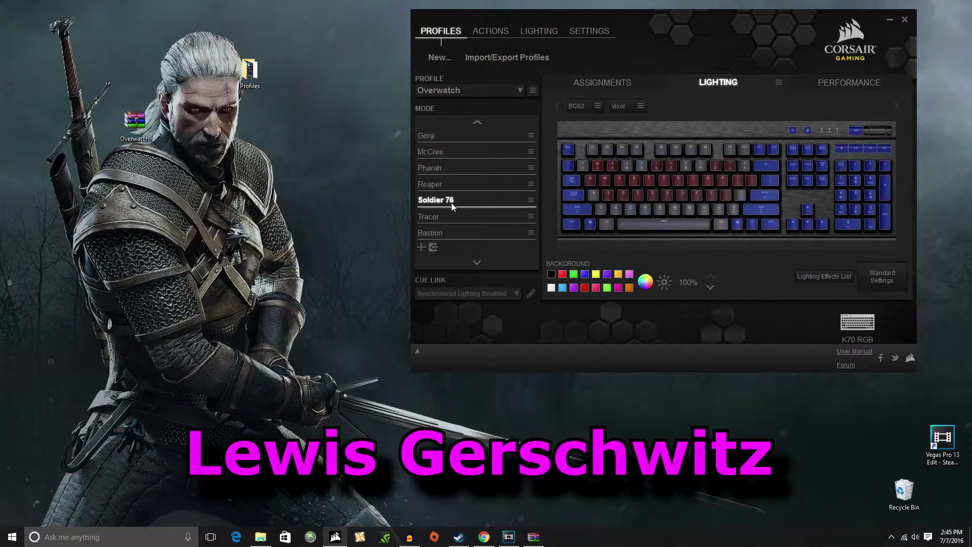
{"action": "scroll", "coordinate": [451, 197], "scroll_direction": "up", "scroll_amount": 3}
{"action": "left_click", "coordinate": [447, 201]}
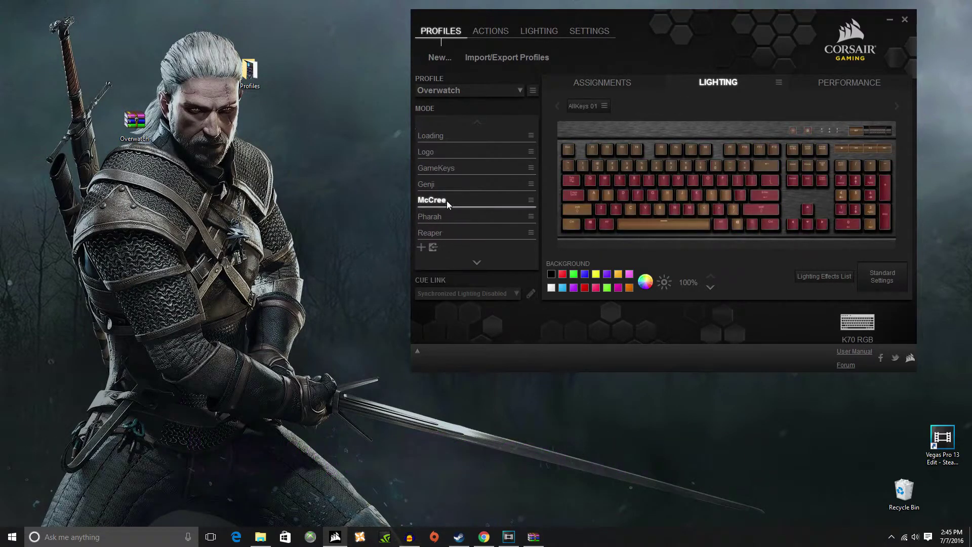
{"action": "left_click", "coordinate": [445, 137]}
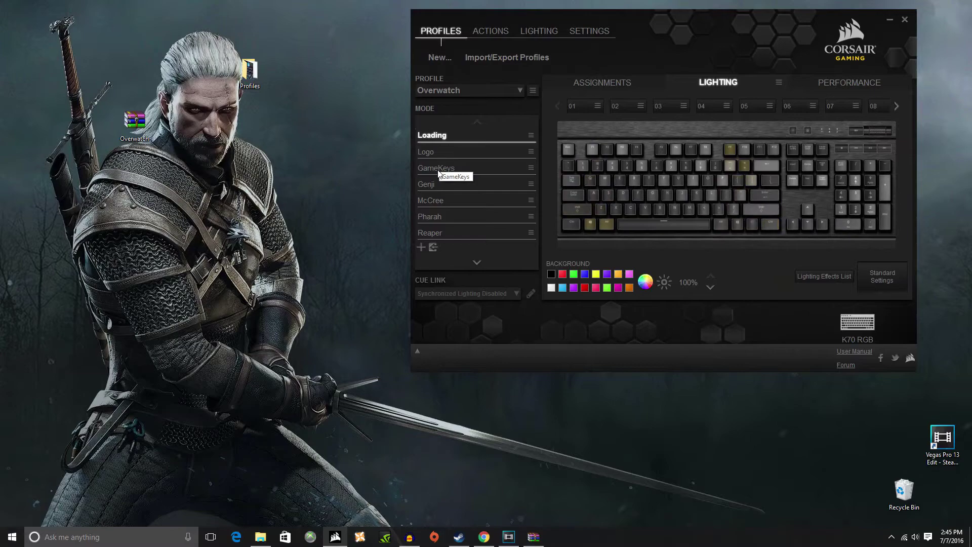
Step: Switch from RainbowSixSiege to the Rainbow-mode profile and show its rainbow key lighting
{"action": "left_click", "coordinate": [520, 91]}
{"action": "left_click", "coordinate": [506, 133]}
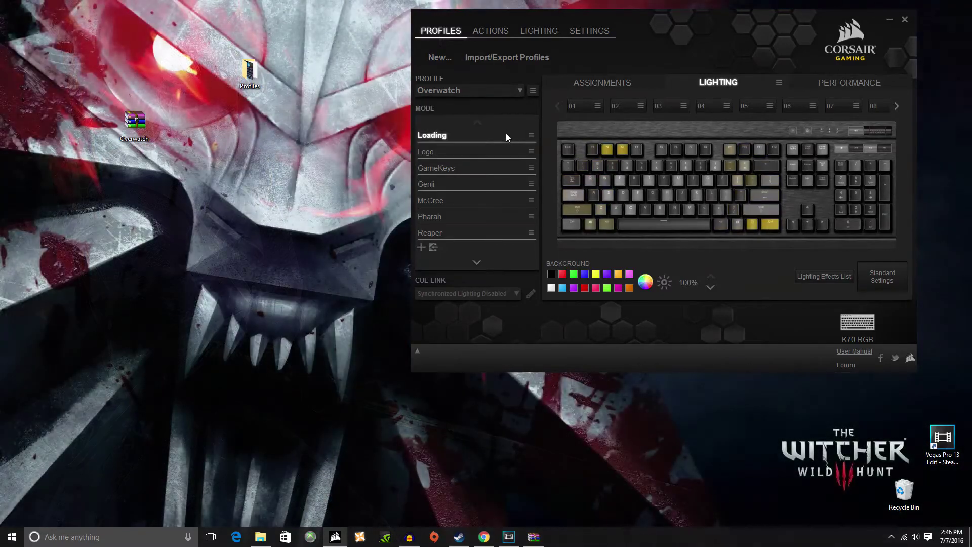
{"action": "left_click", "coordinate": [527, 89]}
{"action": "left_click", "coordinate": [517, 90]}
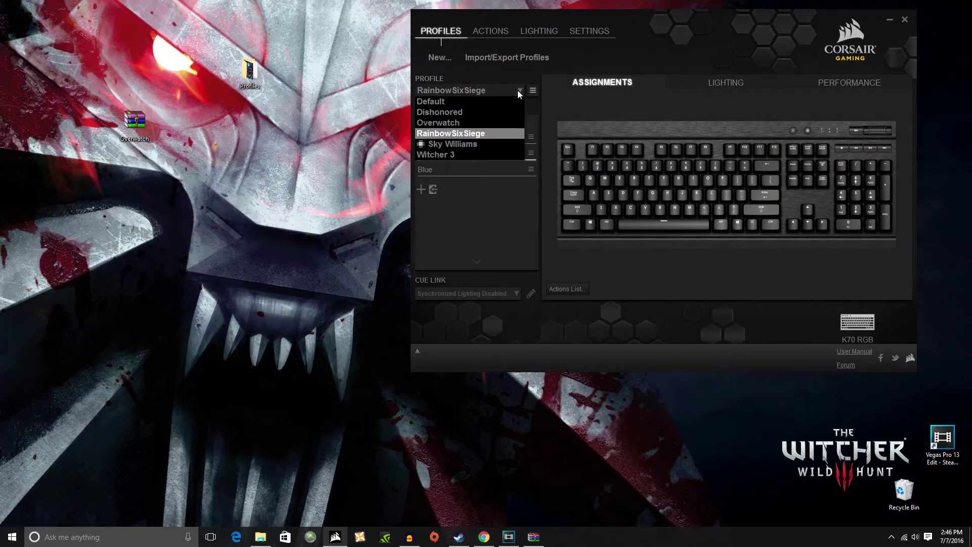
{"action": "left_click", "coordinate": [463, 146]}
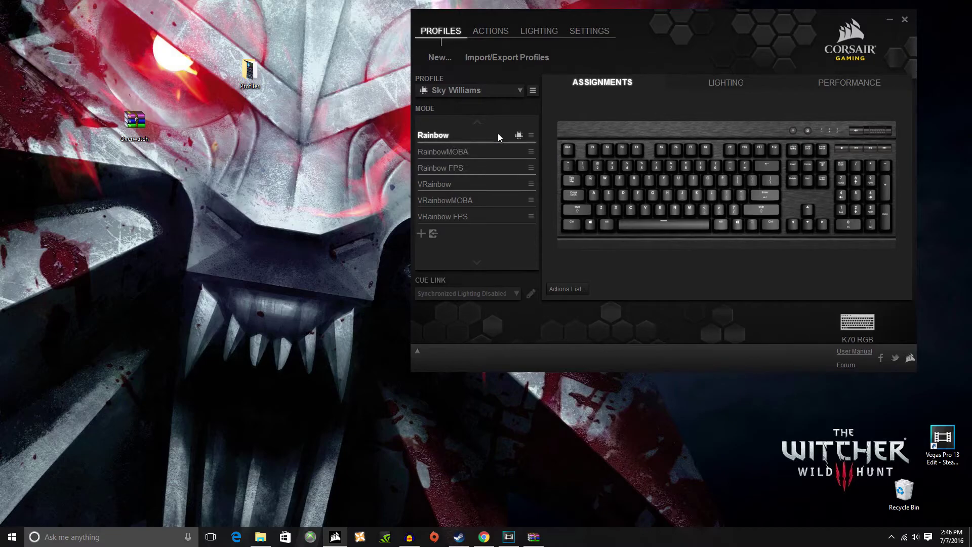
{"action": "left_click", "coordinate": [707, 80]}
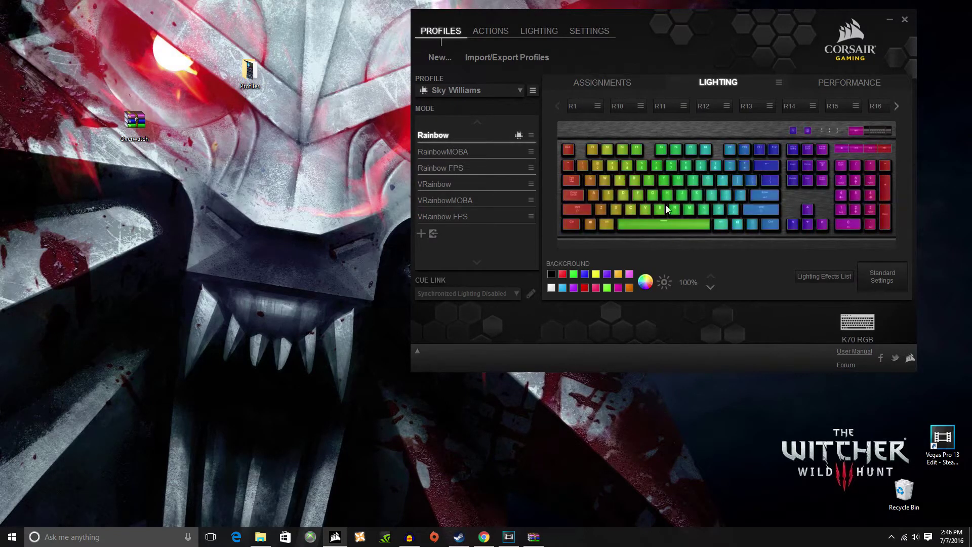
{"action": "left_click", "coordinate": [520, 90]}
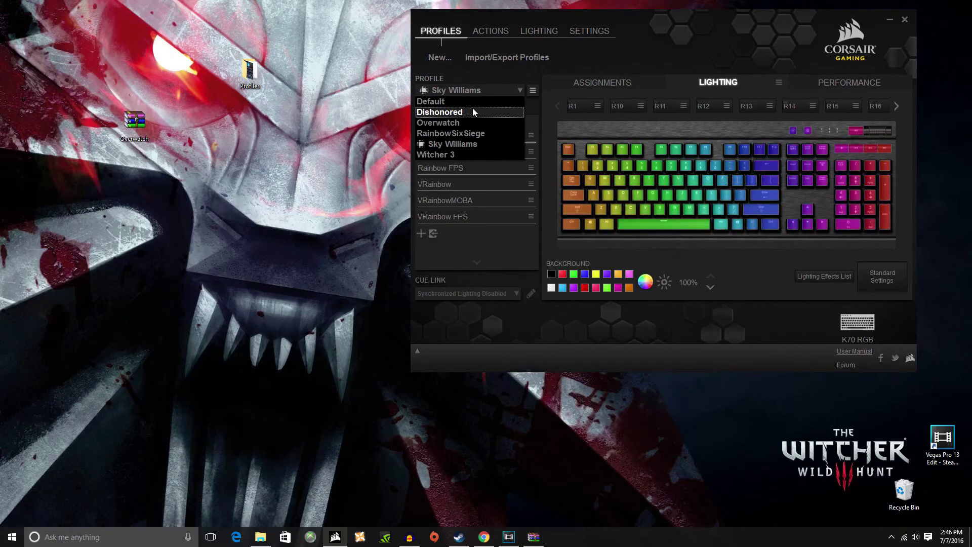